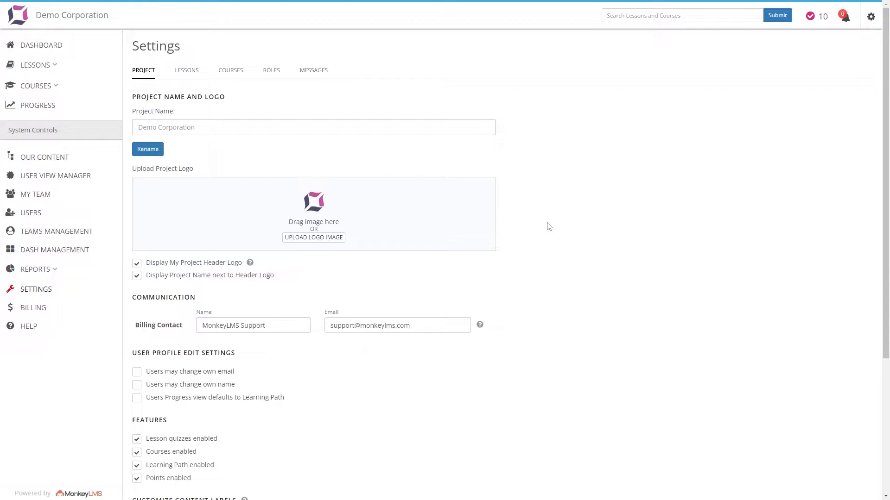
Disable the lesson quizzes, courses, learning path and points features and save the project settings.
scroll(549, 227, down, 4)
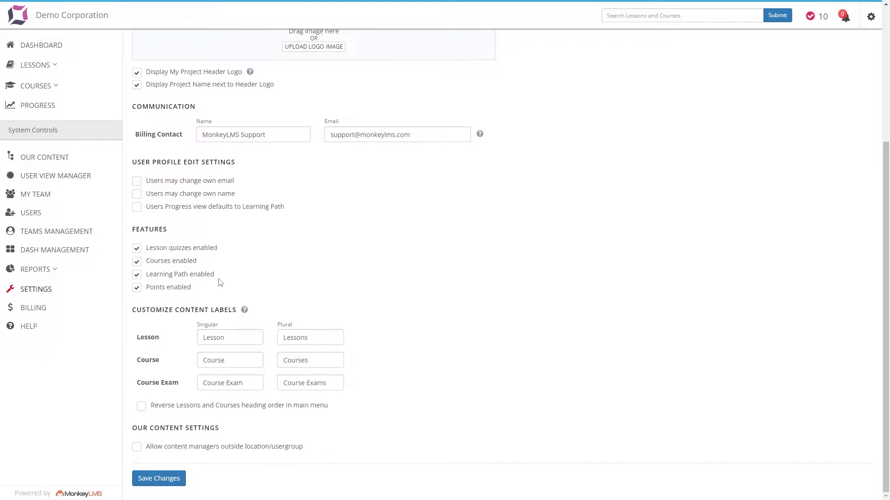
click(137, 288)
click(160, 478)
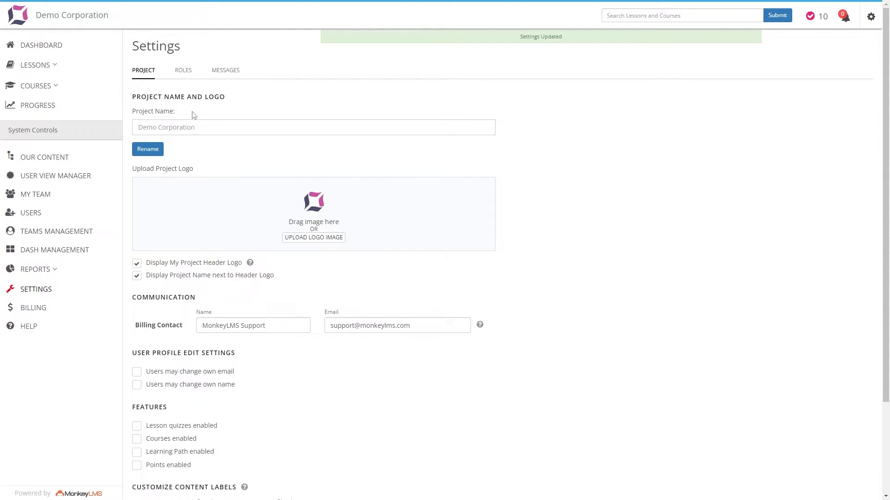
Enable only the lesson quizzes feature and save the project settings.
scroll(186, 183, down, 3)
click(137, 312)
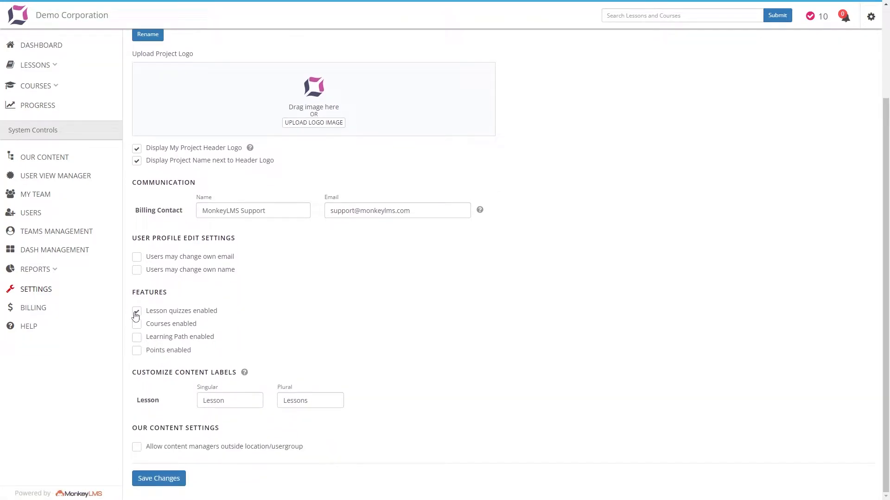
click(151, 482)
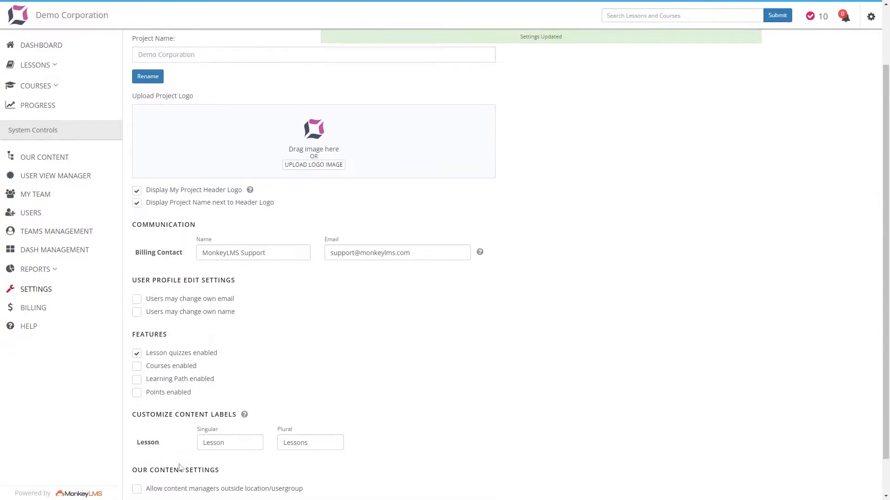
Open the lesson settings and switch the warning for lessons published without a quiz off and back on.
scroll(179, 200, up, 2)
click(190, 71)
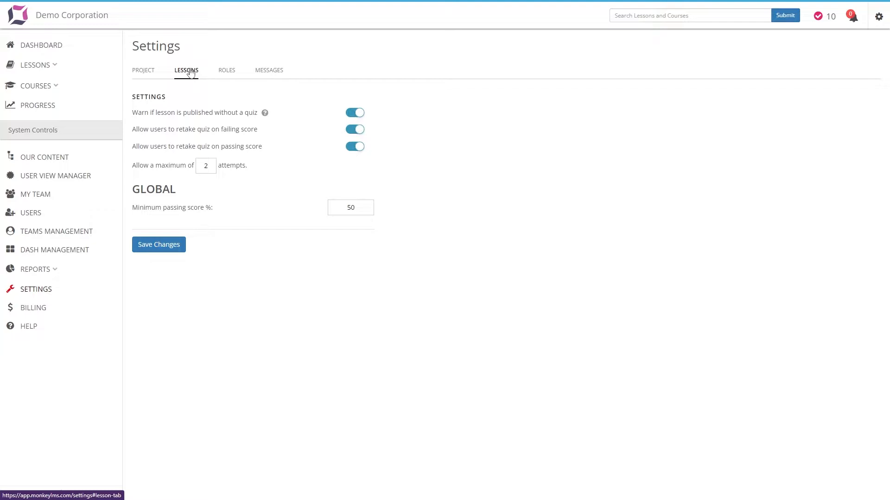
click(348, 114)
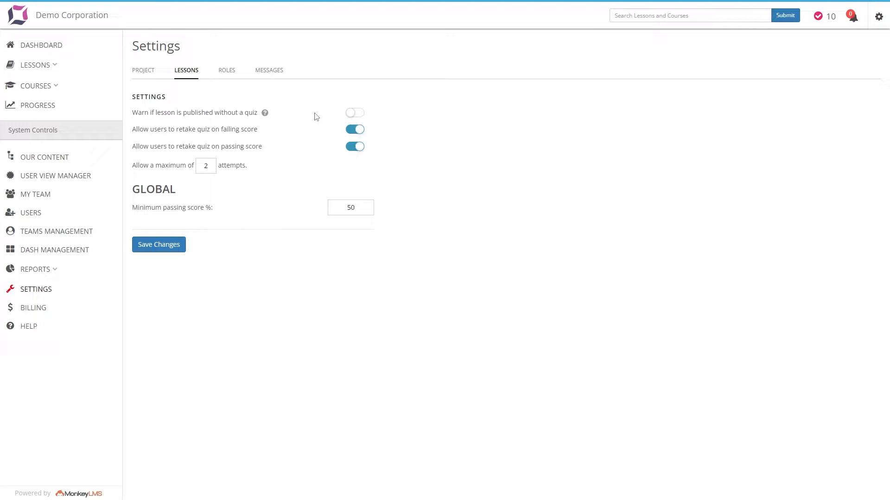
click(349, 113)
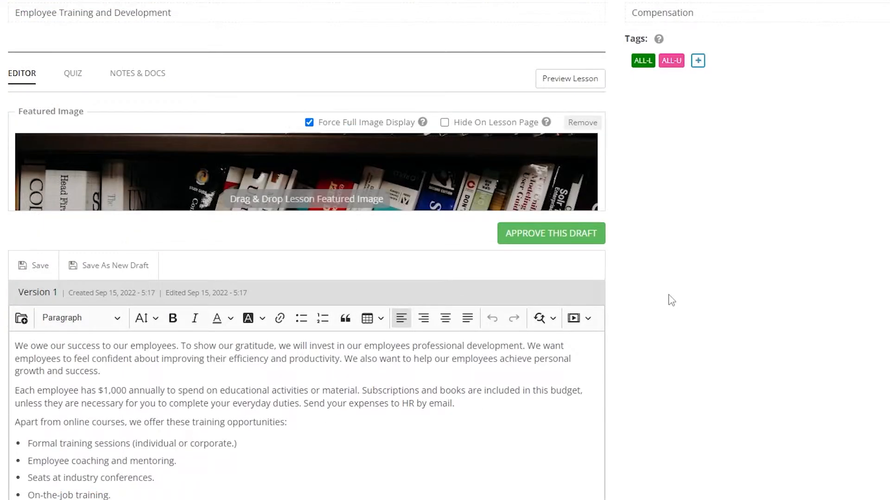
Check the Employee Training and Development lesson's quiz, start approving the draft and choose to add a quiz instead.
click(74, 74)
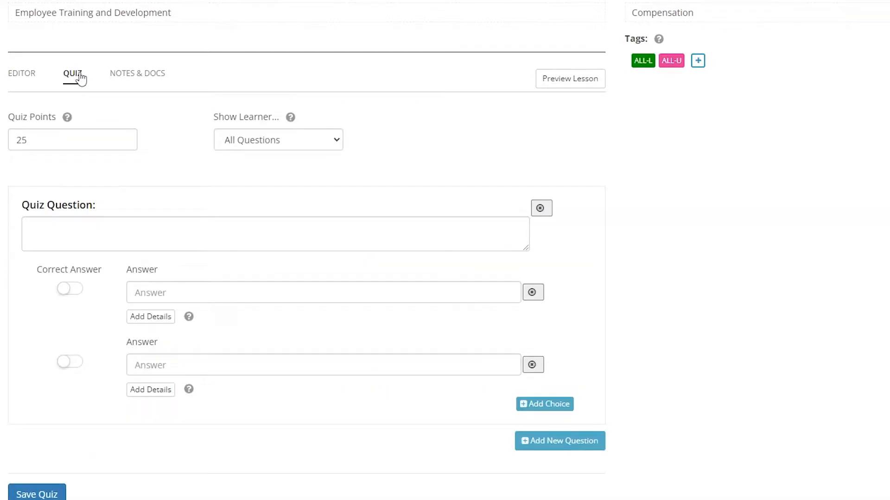
click(24, 75)
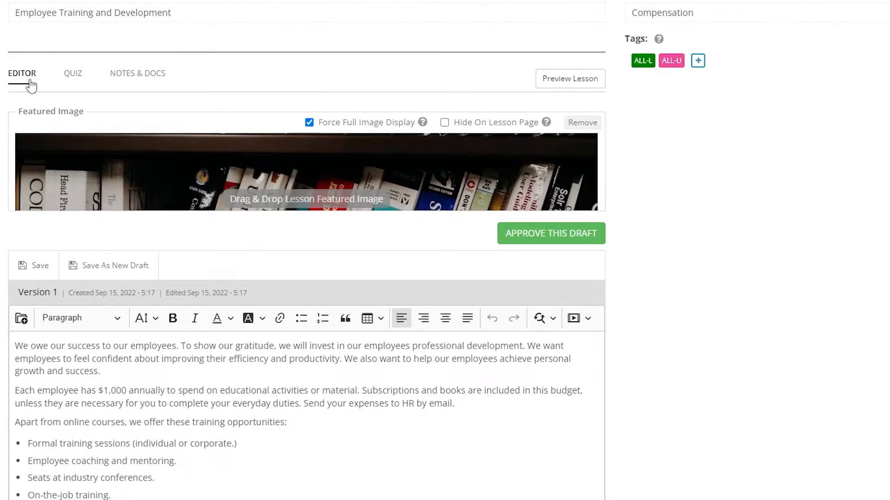
click(513, 236)
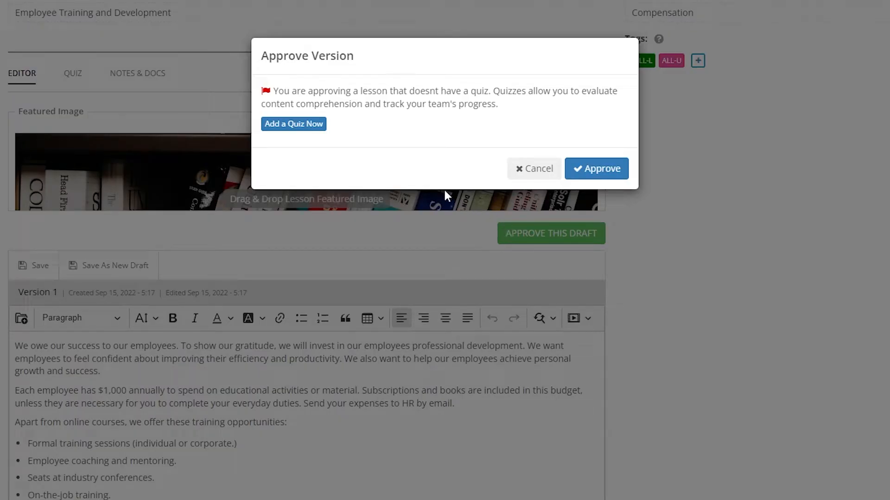
click(315, 125)
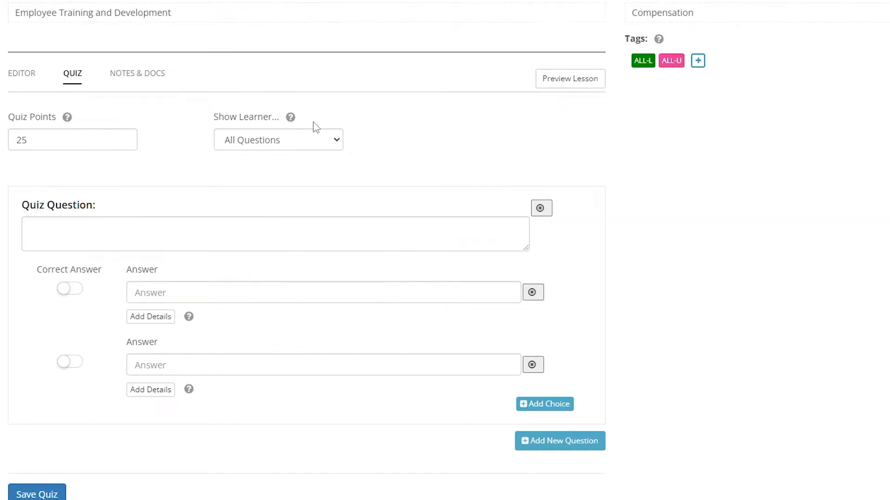
Approve the Employee Training and Development draft without adding a quiz.
click(29, 76)
click(540, 233)
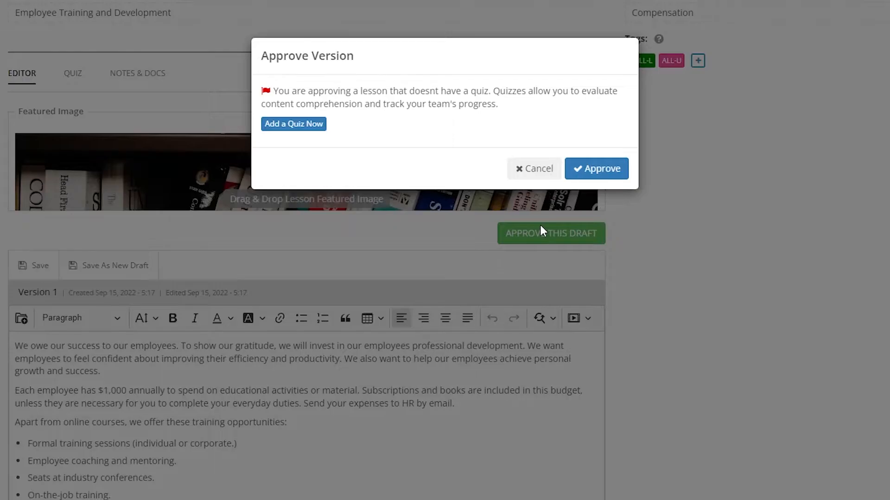
click(583, 171)
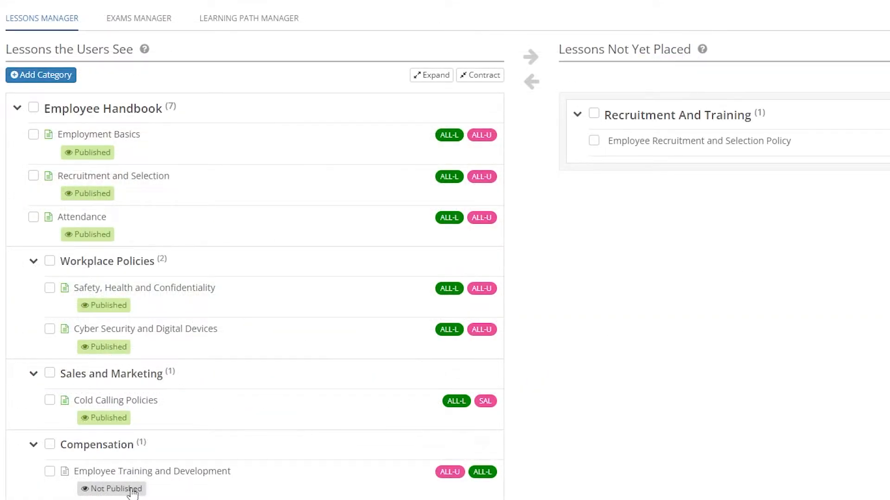
Cancel publishing the Employee Training and Development lesson and open its quiz editor instead.
click(132, 490)
click(522, 183)
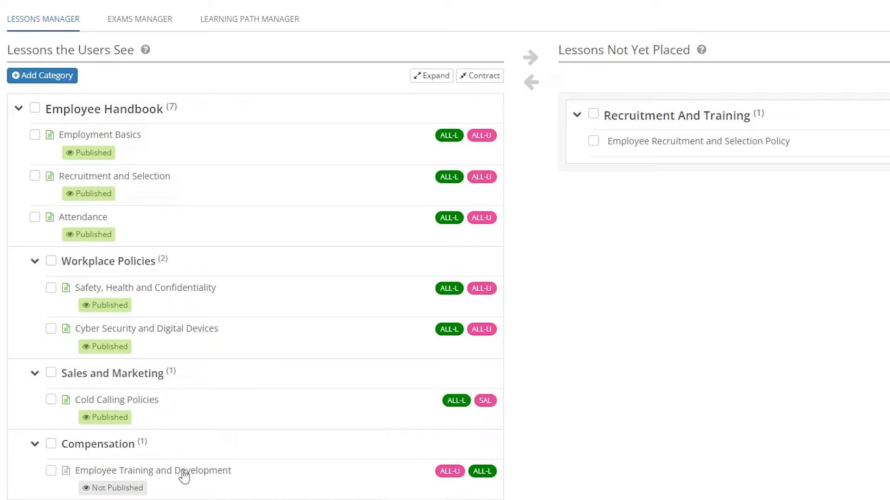
click(185, 472)
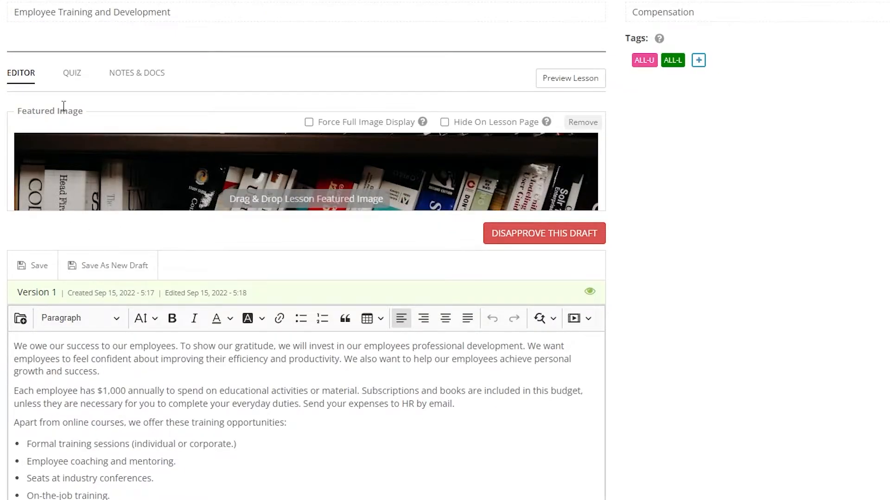
click(65, 78)
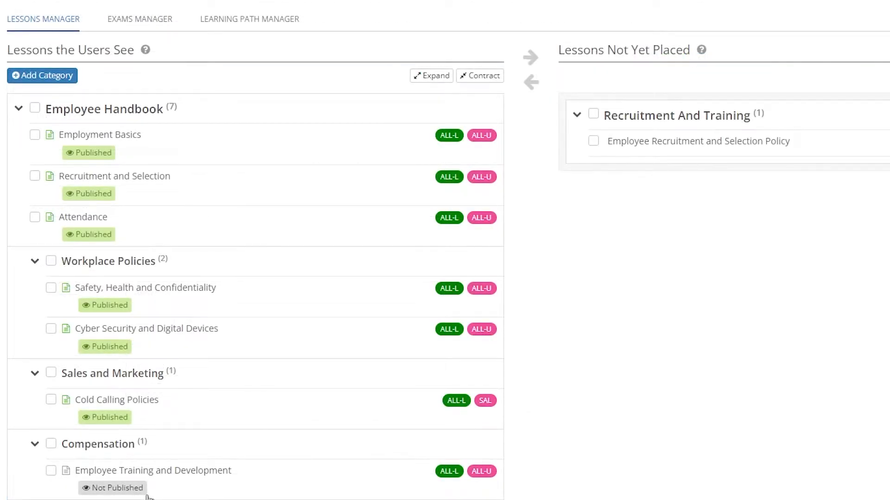
Publish the Employee Training and Development lesson despite its missing quiz.
click(146, 494)
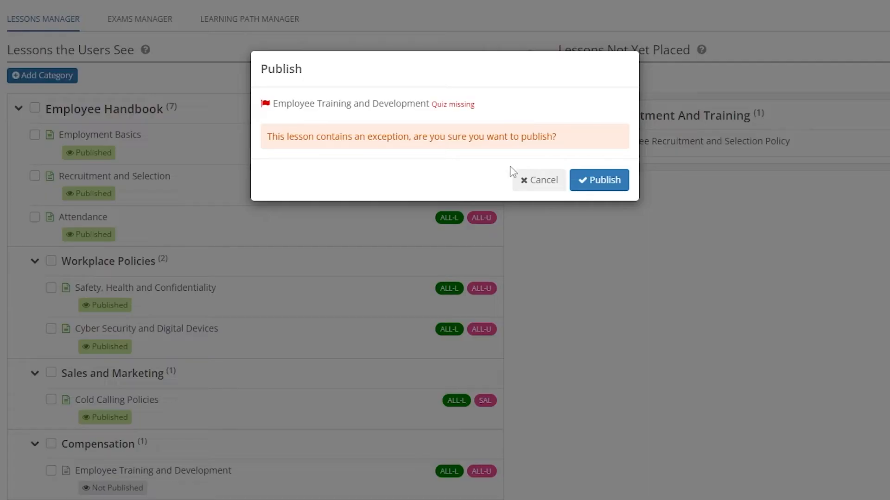
click(588, 179)
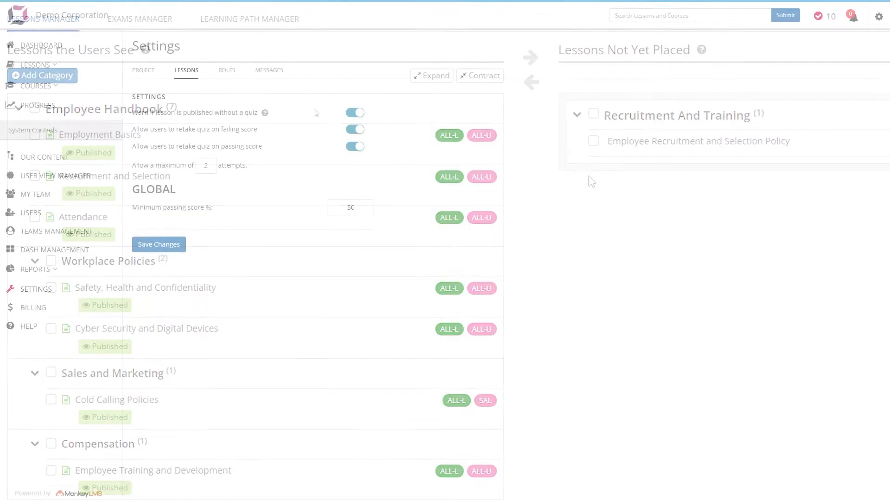
Switch quiz retakes on failing and passing scores off and back on in the lesson settings.
click(355, 132)
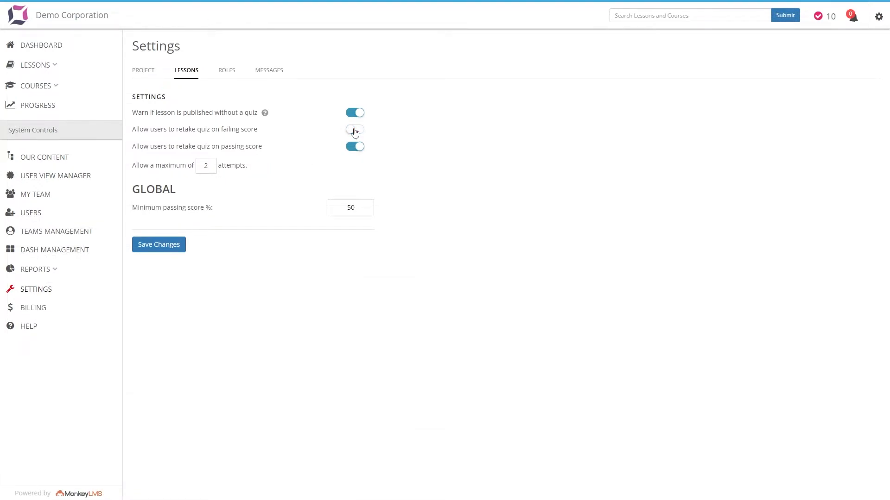
click(350, 148)
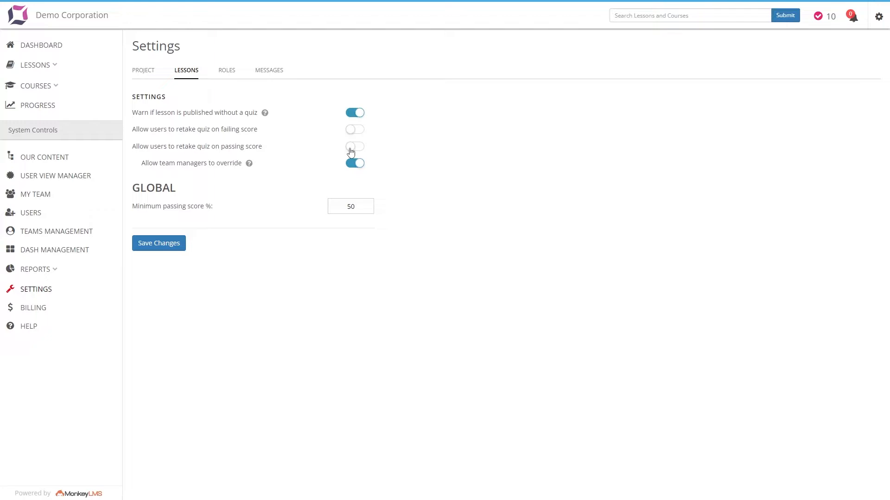
click(351, 136)
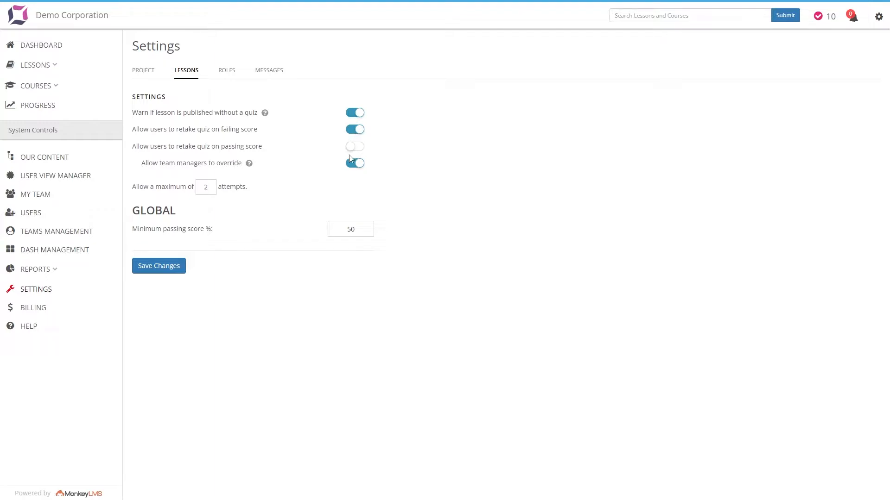
click(350, 149)
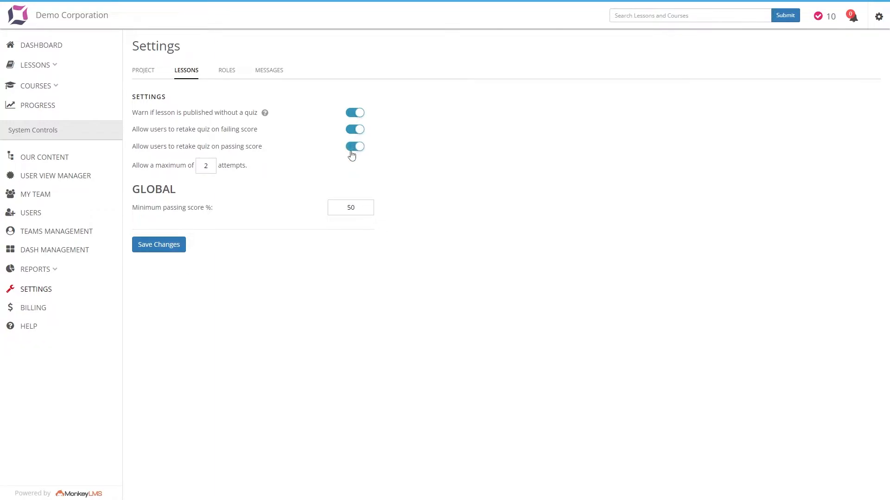
Disallow quiz retakes on a passing score, limit attempts to 1 and save the lesson settings.
click(351, 152)
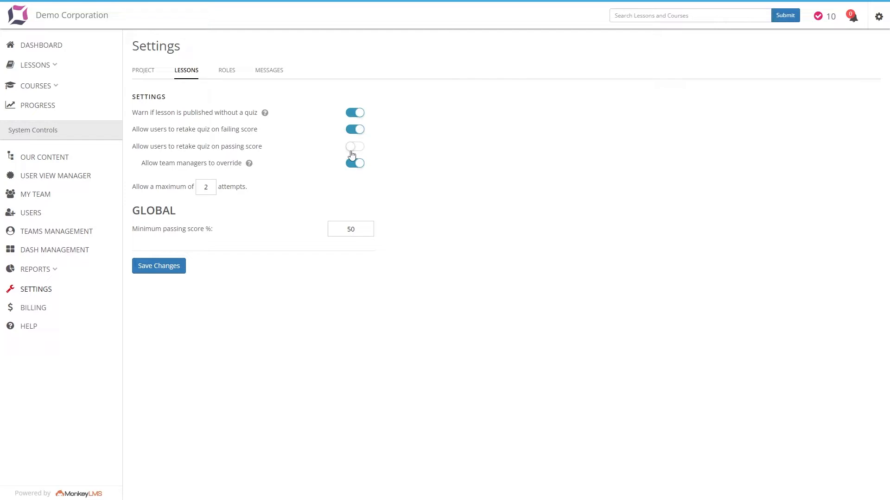
click(350, 168)
click(350, 168)
double_click(205, 188)
text(1)
click(160, 268)
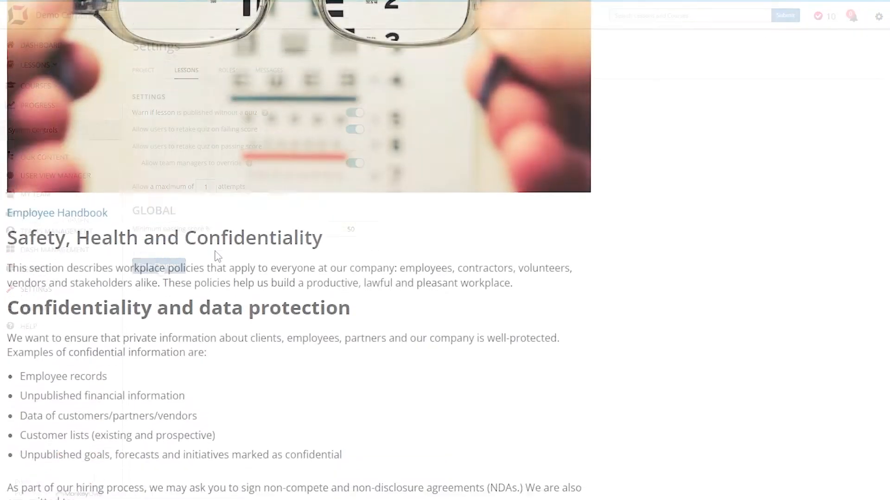
Answer the Safety, Health and Confidentiality lesson's quiz question with False and submit it for scoring.
scroll(215, 255, down, 10)
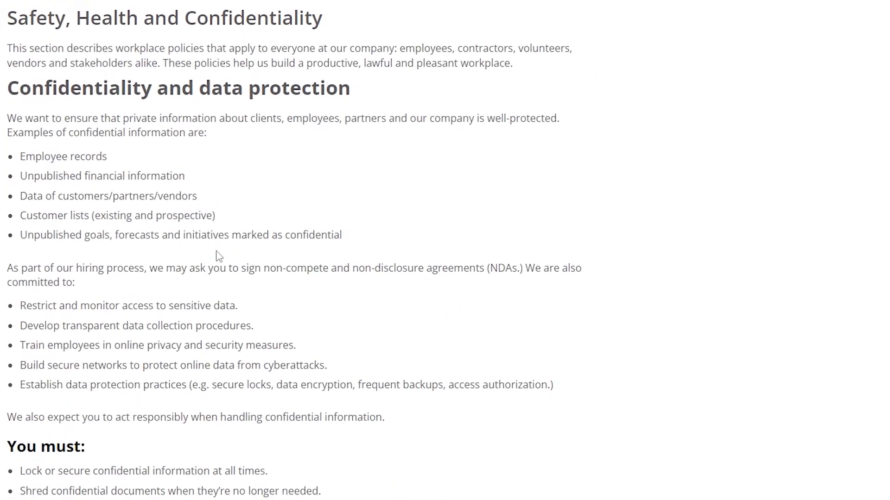
scroll(218, 256, down, 5)
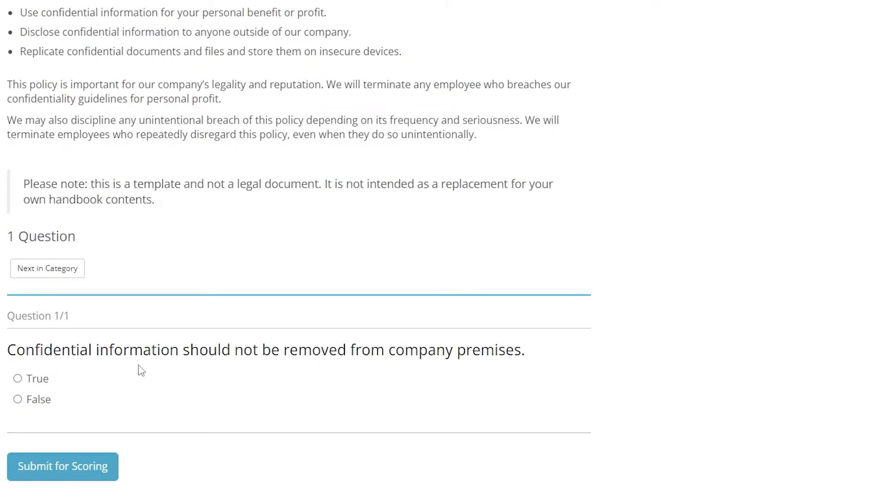
click(48, 407)
click(62, 472)
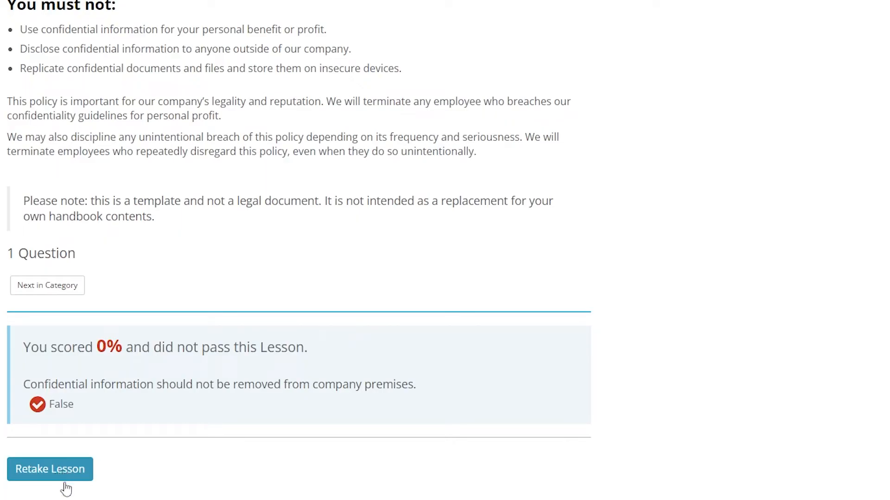
Retake the lesson quiz, answering True, and submit it for scoring.
click(54, 470)
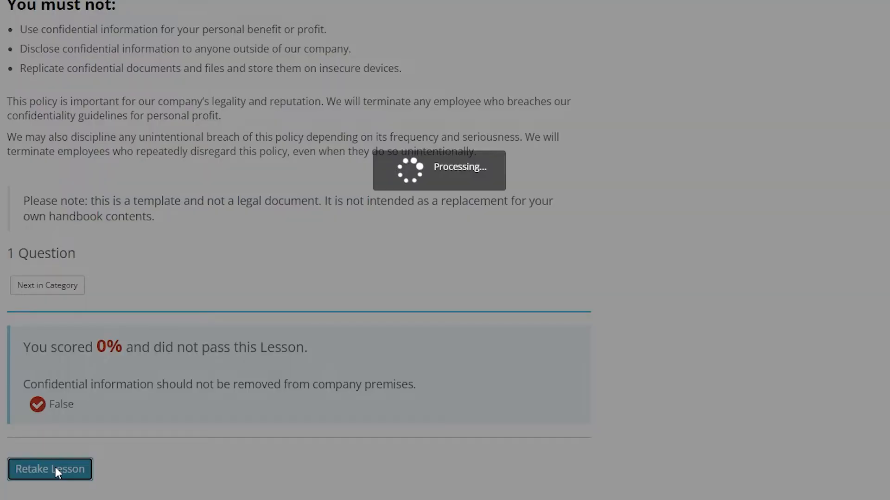
click(42, 398)
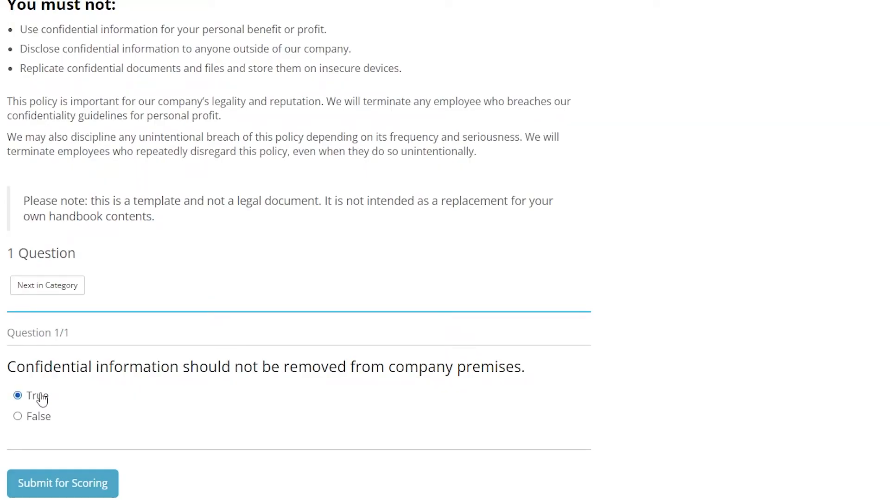
click(62, 485)
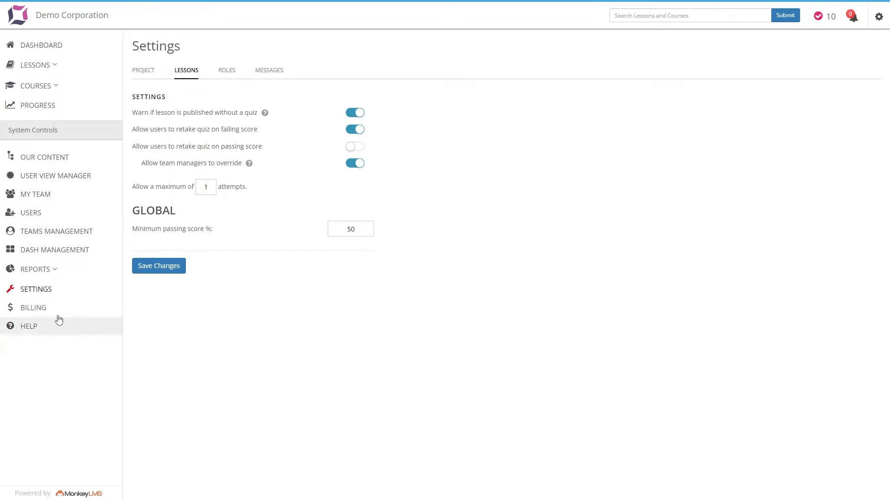
Enable the points feature in the project settings with 25 points per lesson and save.
click(150, 73)
scroll(231, 355, down, 2)
scroll(231, 354, down, 1)
click(160, 350)
click(159, 479)
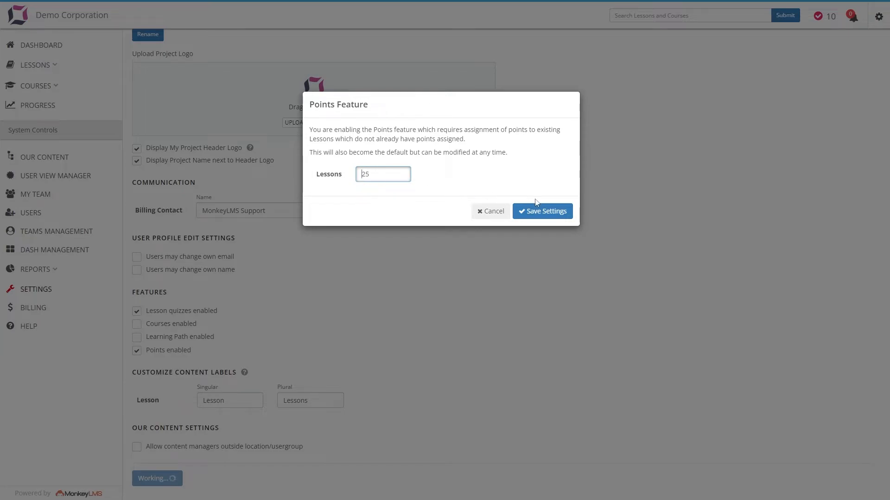
click(541, 212)
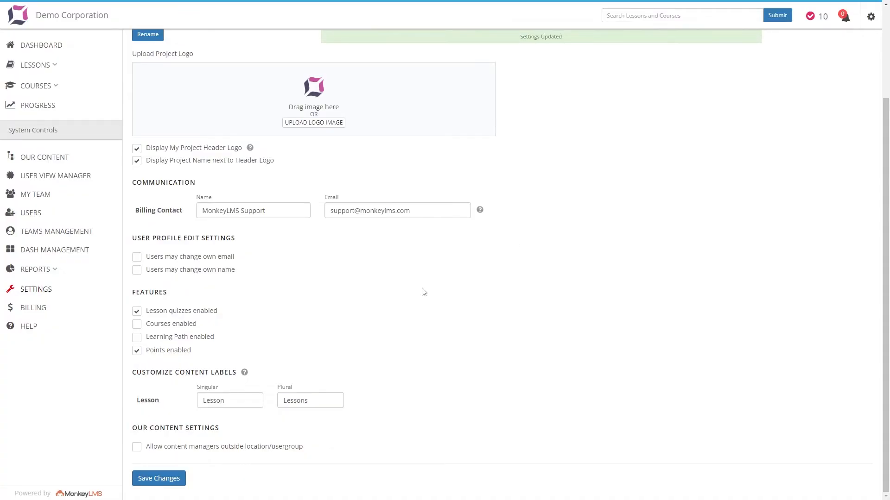
Keep point reduction for incorrect answers on, set the maximum quiz attempts to 3 and save the lesson settings.
click(196, 72)
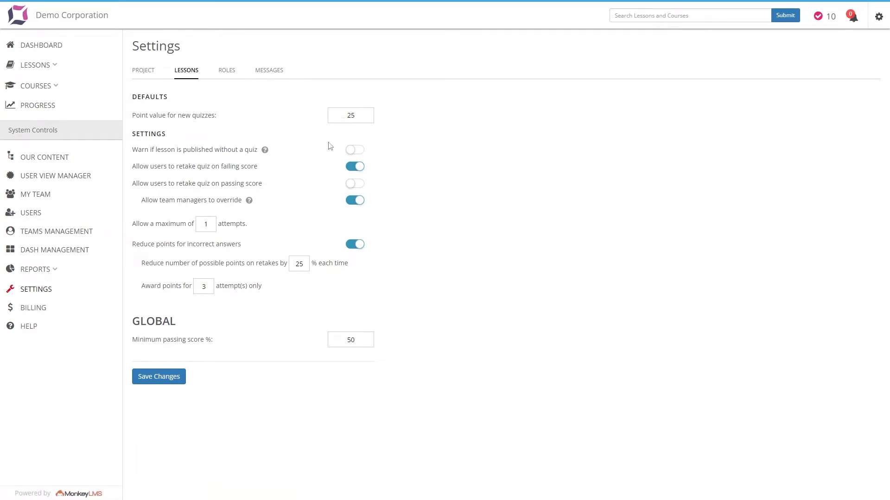
click(356, 245)
click(355, 246)
double_click(210, 225)
text(3)
click(158, 383)
Toggle the point reduction for incorrect answers.
click(355, 245)
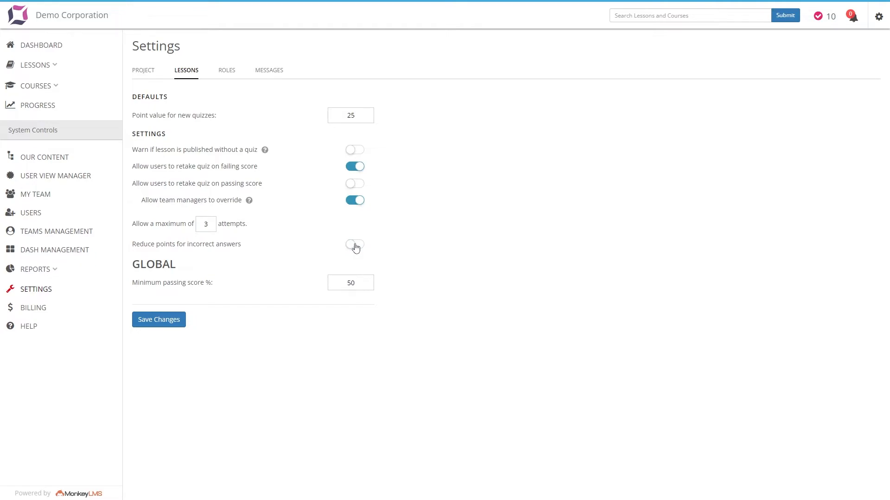
click(355, 246)
Disable points and enable courses in the project settings, keeping lesson quizzes enabled, and save.
click(144, 72)
scroll(178, 232, down, 3)
click(181, 352)
click(135, 313)
click(137, 324)
click(147, 479)
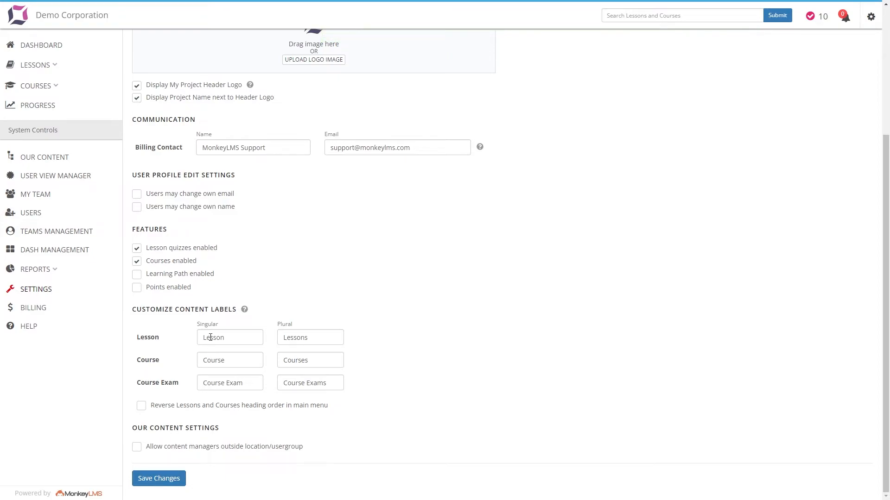
In the course settings, disallow exam retakes on failing and passing scores, keep team manager override on, and show correct answers upon exam completion.
scroll(215, 233, up, 3)
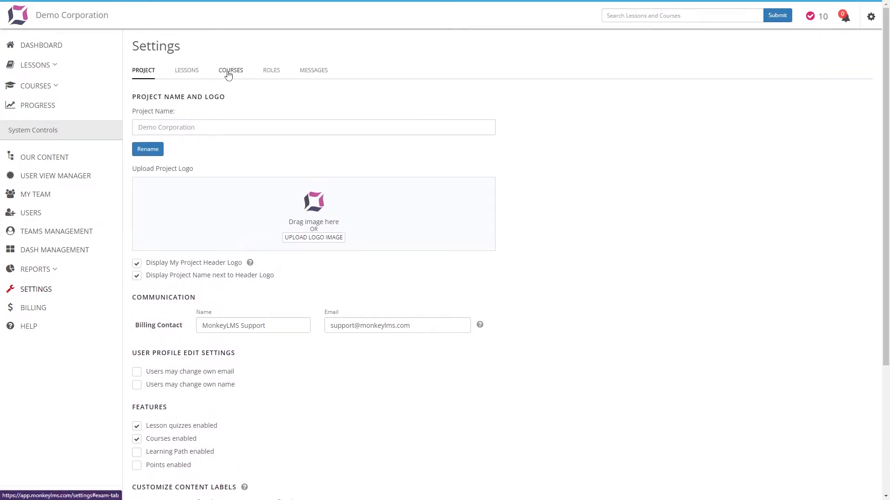
click(229, 72)
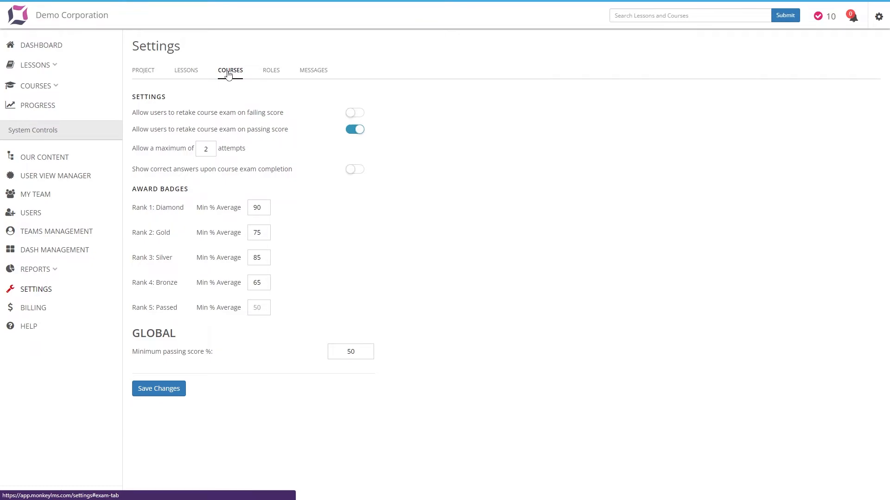
click(358, 117)
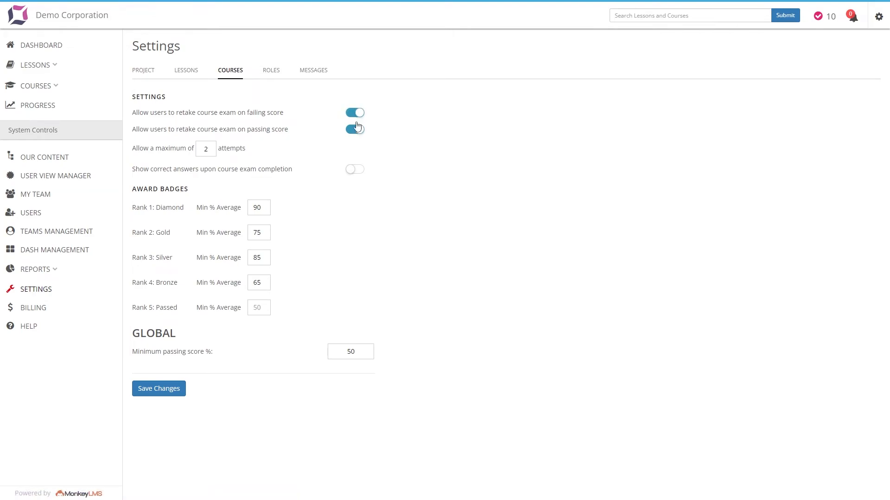
click(357, 130)
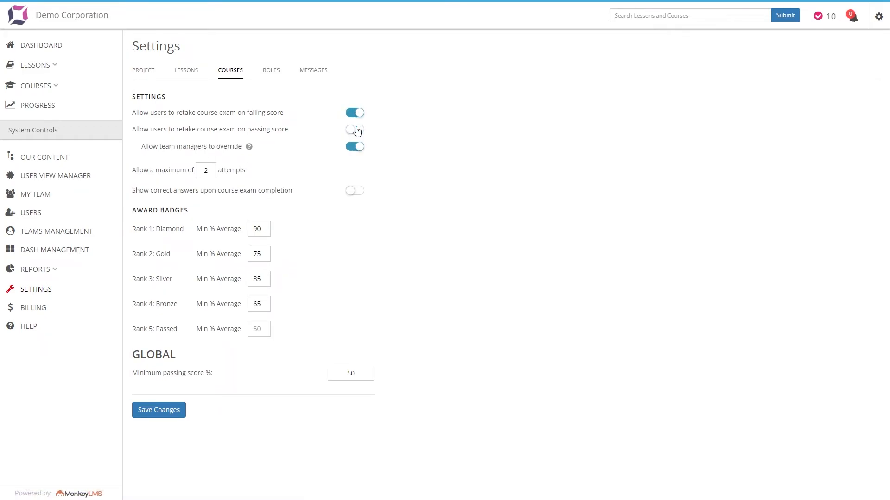
click(358, 151)
click(358, 152)
click(354, 195)
click(358, 113)
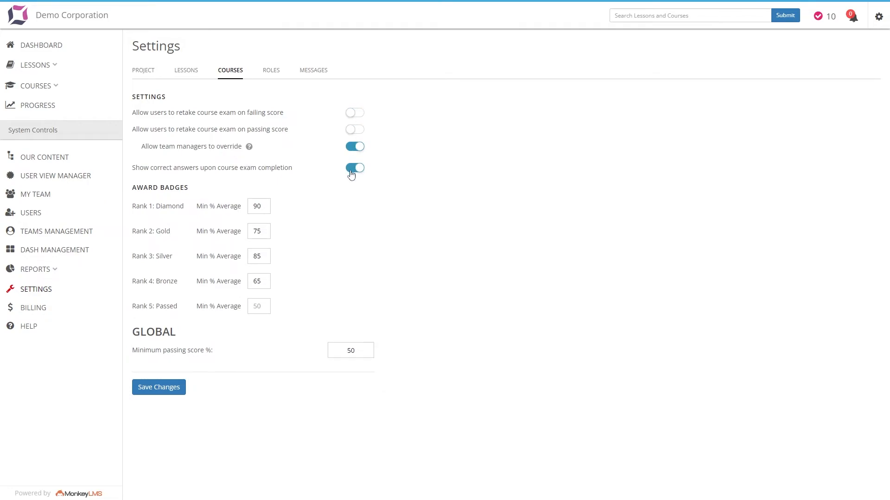
Try out the team manager override and allow course exam retakes on both failing and passing scores.
click(358, 148)
click(358, 170)
click(357, 169)
click(356, 146)
click(355, 130)
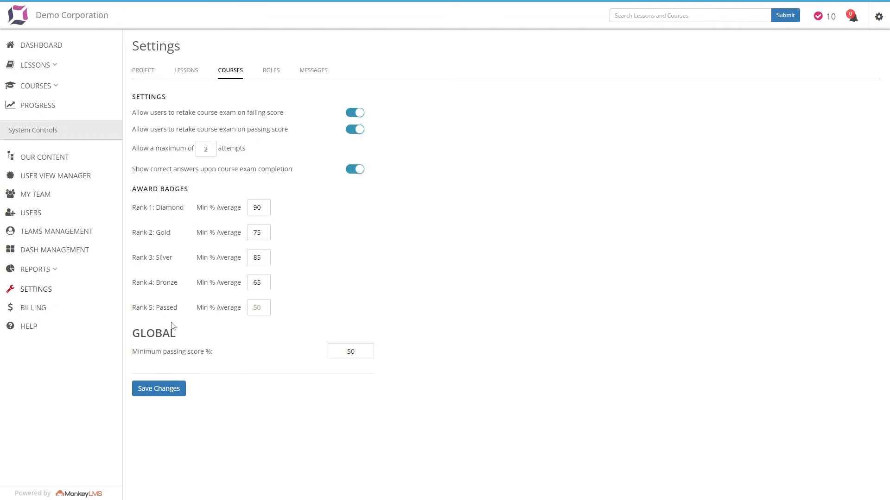
Enable points in the project settings, save the change and open the course settings.
click(149, 74)
scroll(211, 249, down, 4)
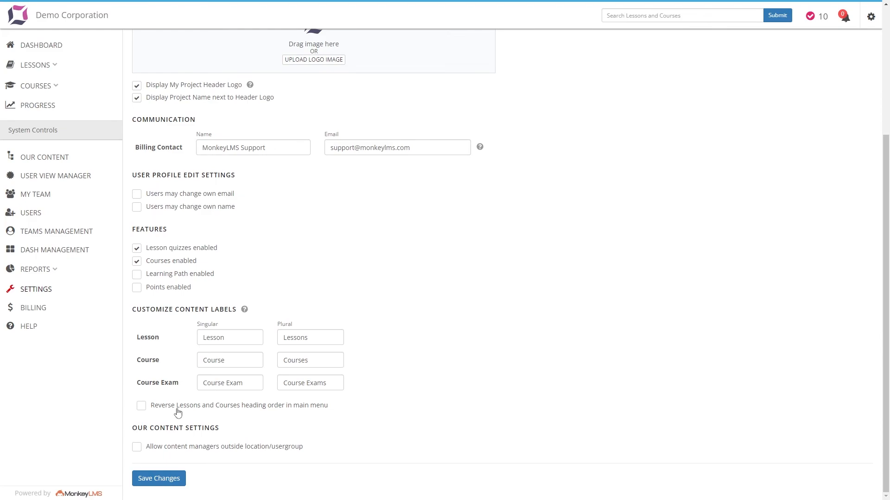
click(168, 288)
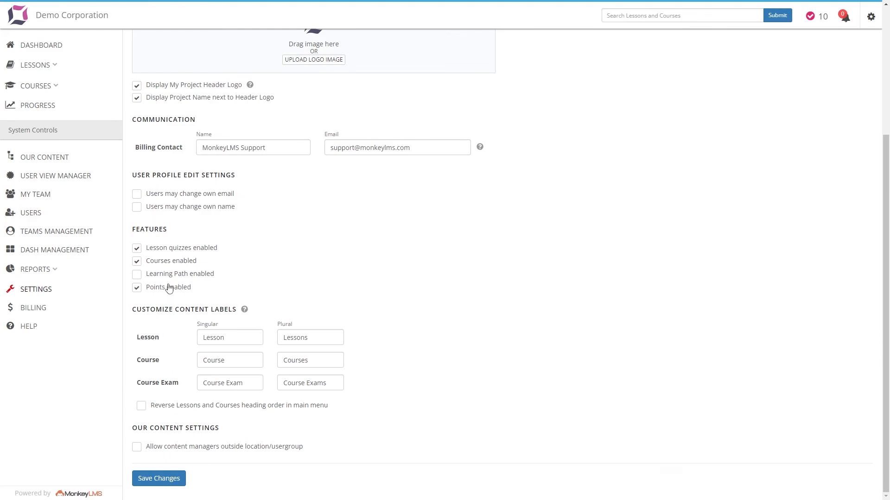
click(159, 478)
click(516, 228)
scroll(308, 253, up, 4)
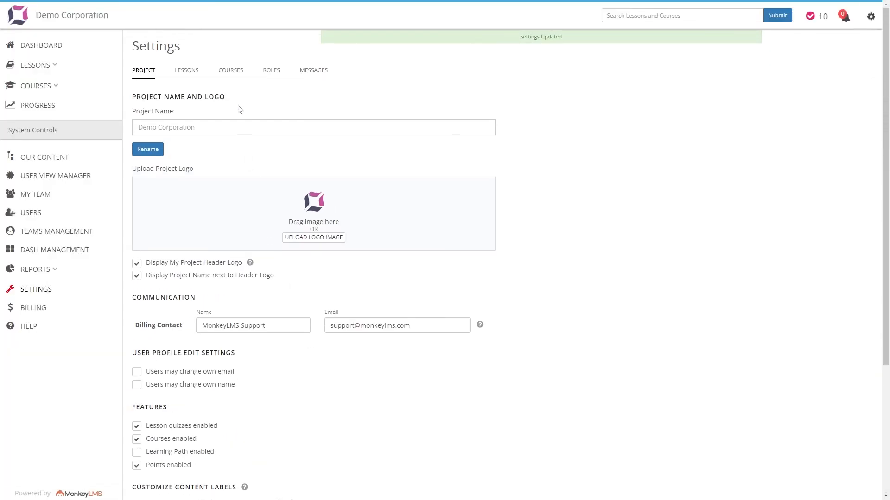
click(232, 73)
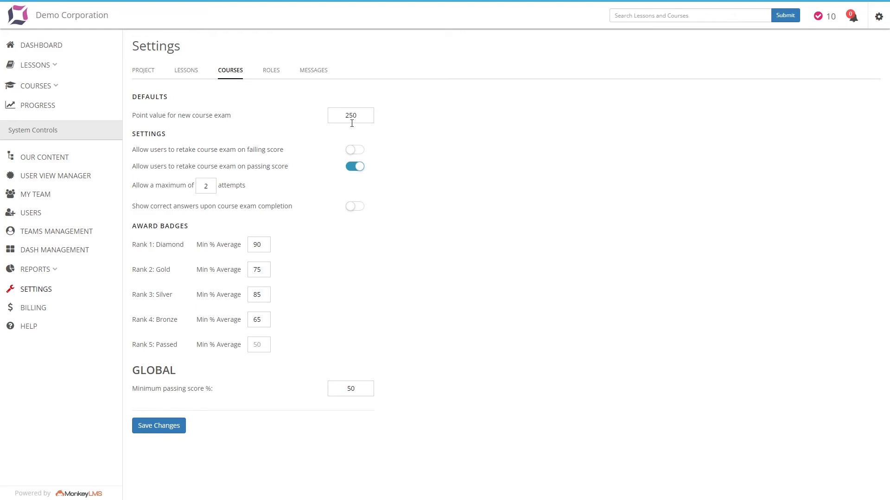
Disable courses and lesson quizzes in the project settings, leaving points enabled, and save.
click(144, 72)
scroll(197, 285, down, 3)
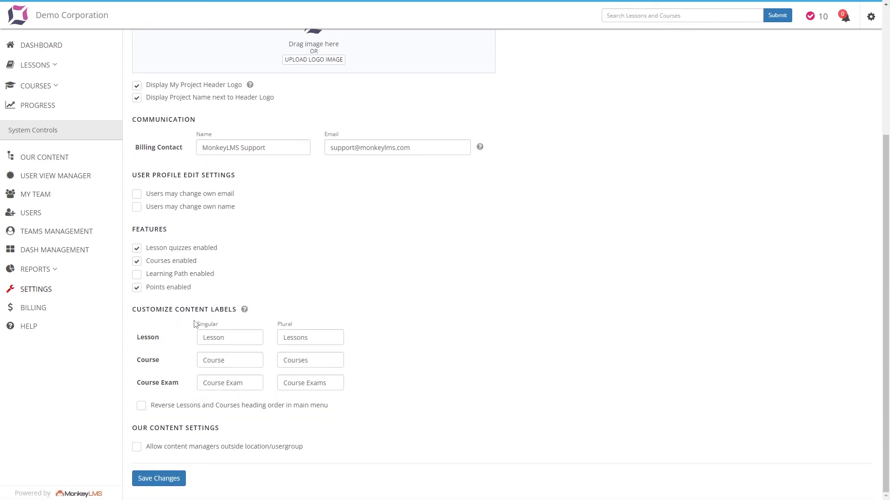
click(138, 263)
click(136, 248)
click(148, 484)
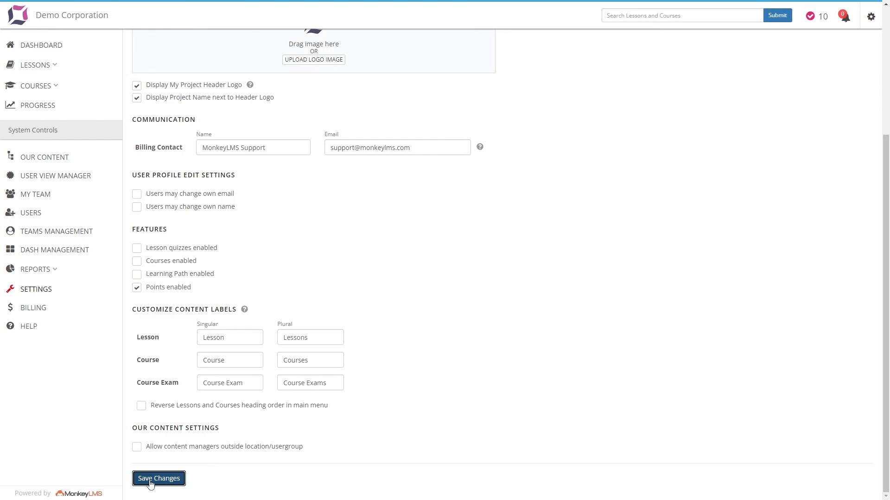